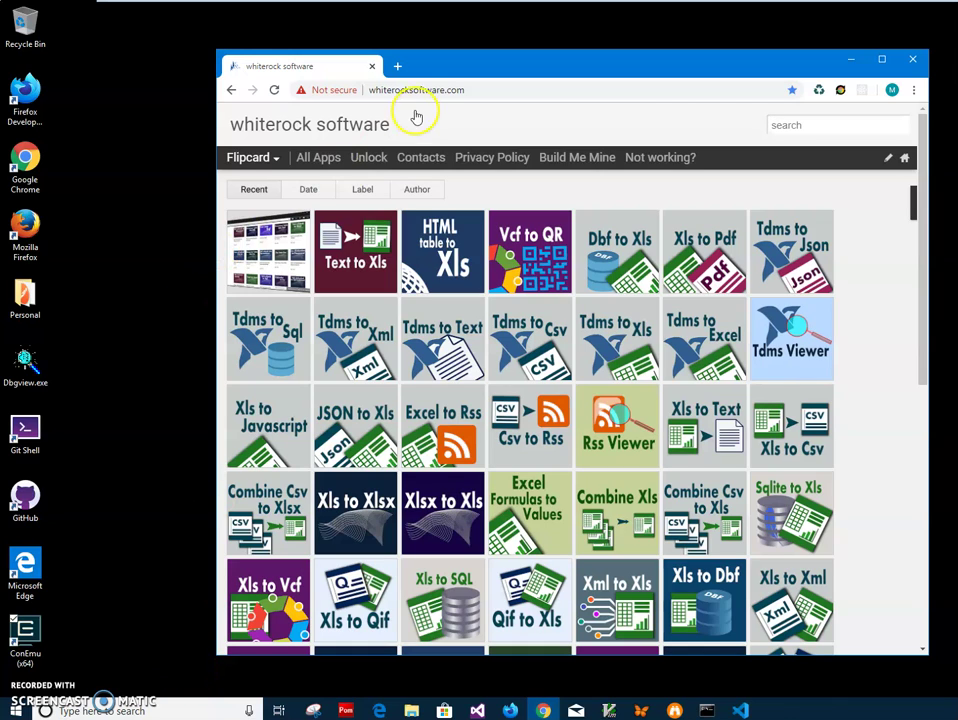
# Step: Search the whiterock software site for "qif to xml" and open the Qif to Xml app page
pyautogui.click(487, 73)
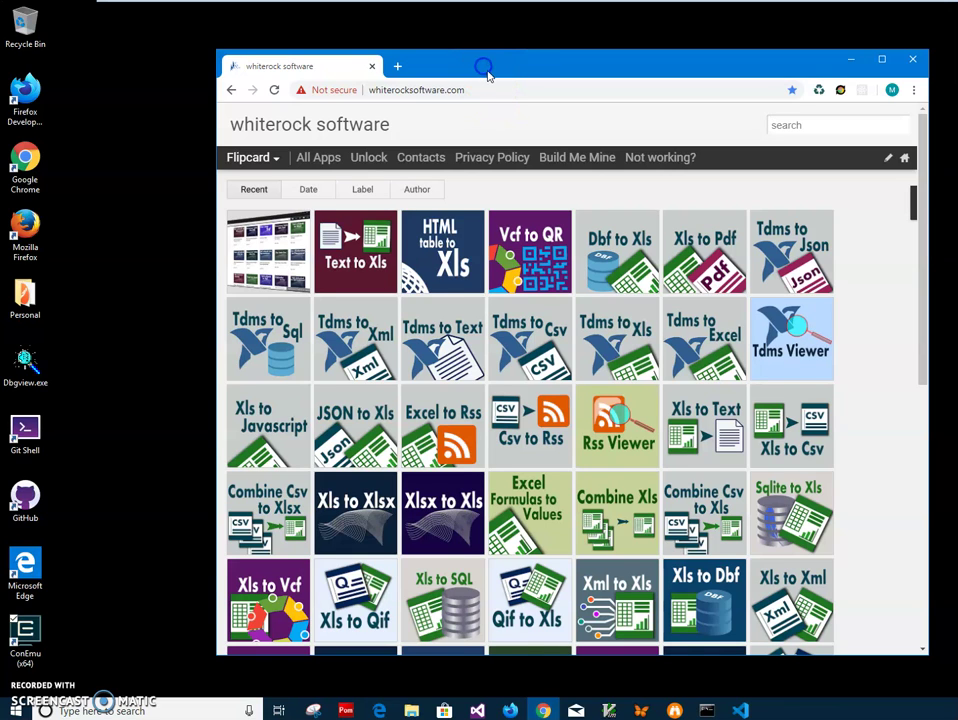
pyautogui.moveTo(482, 65); pyautogui.dragTo(436, 65)
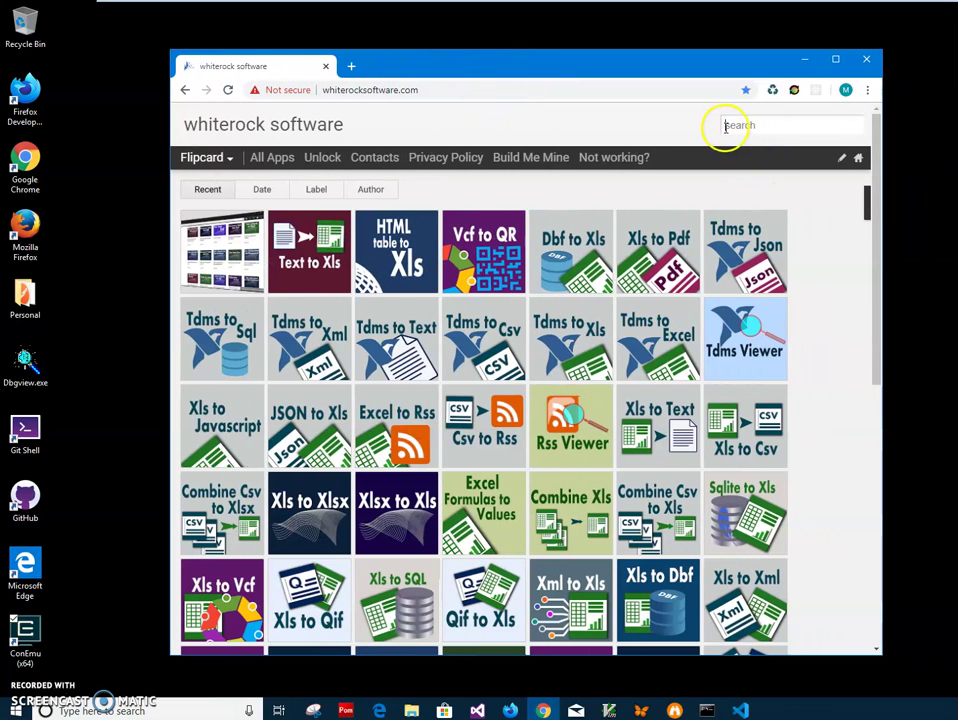
pyautogui.click(783, 126)
pyautogui.write('qif')
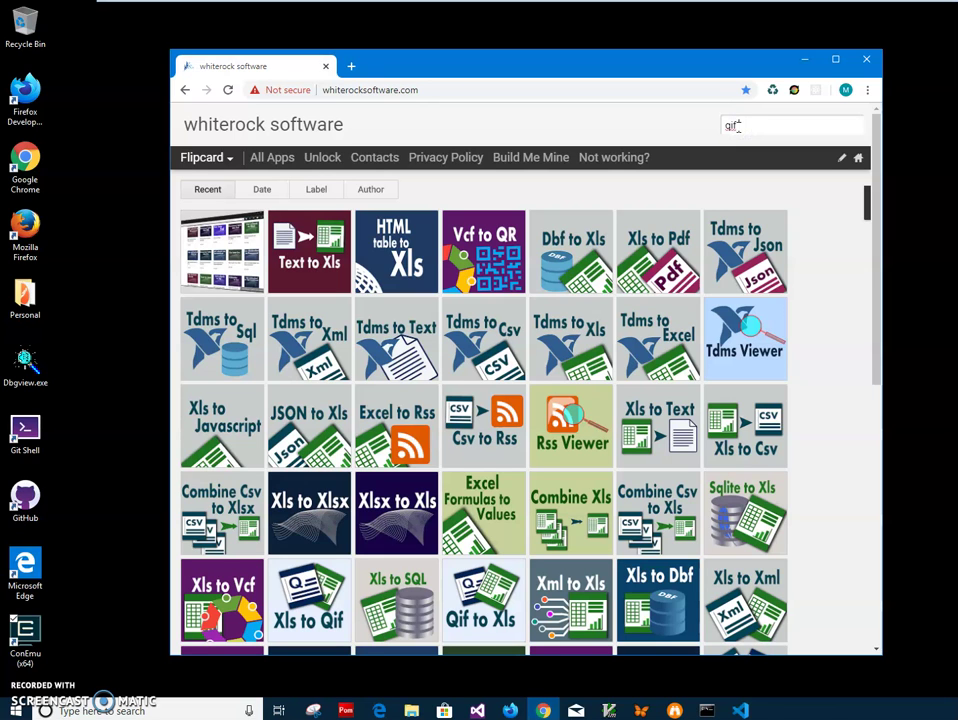
pyautogui.write(' to xml')
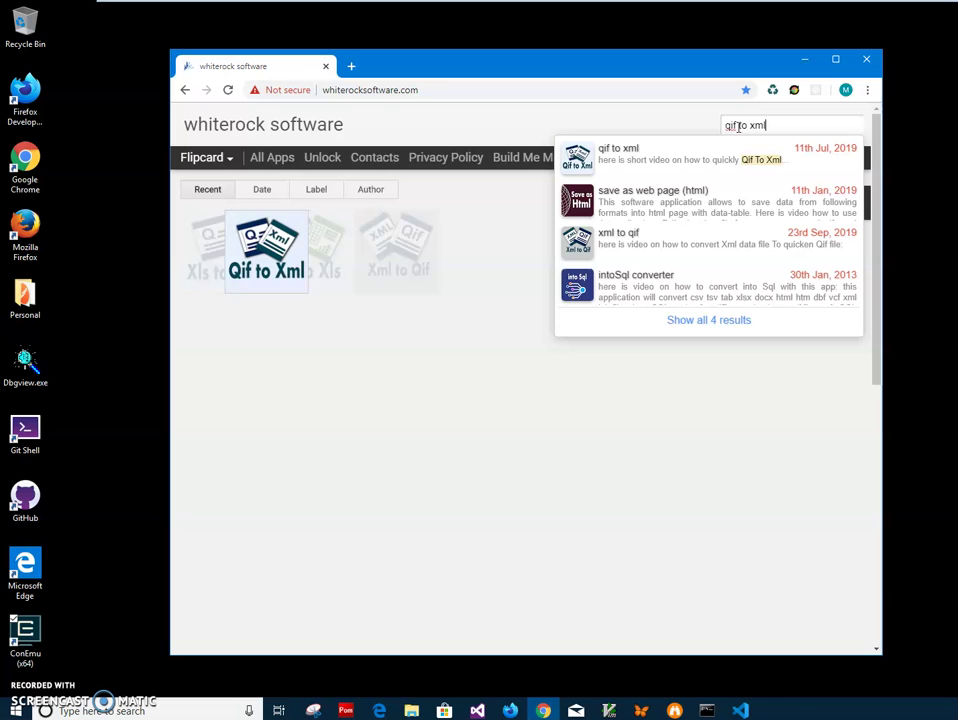
pyautogui.click(231, 259)
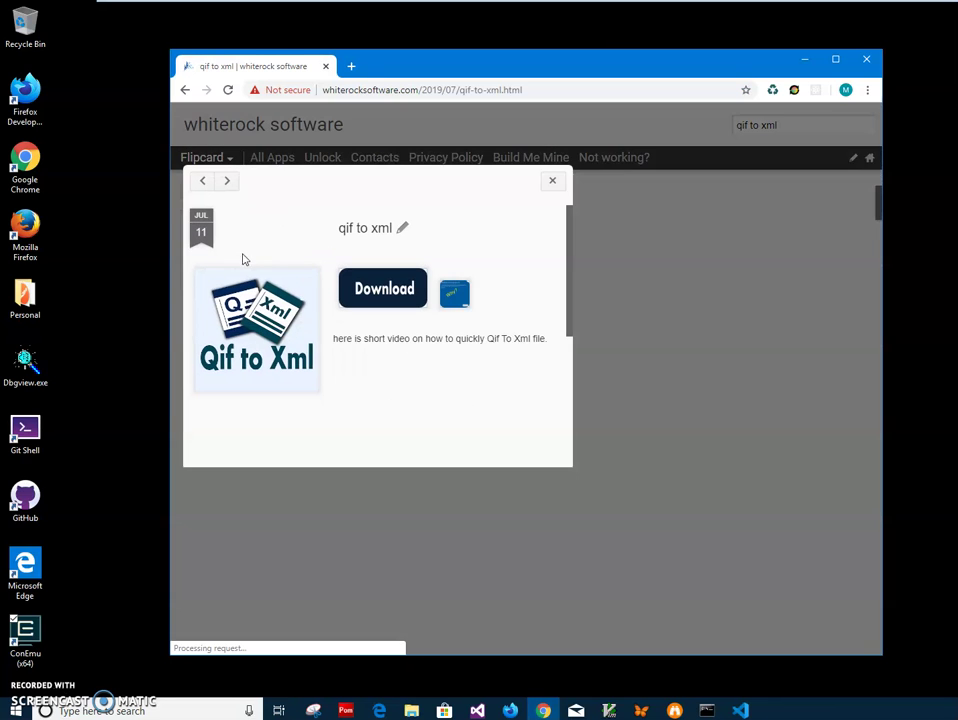
# Step: Download the Qif to Xml setup archive and launch QifToXmlSetup.msi from it
pyautogui.click(447, 259)
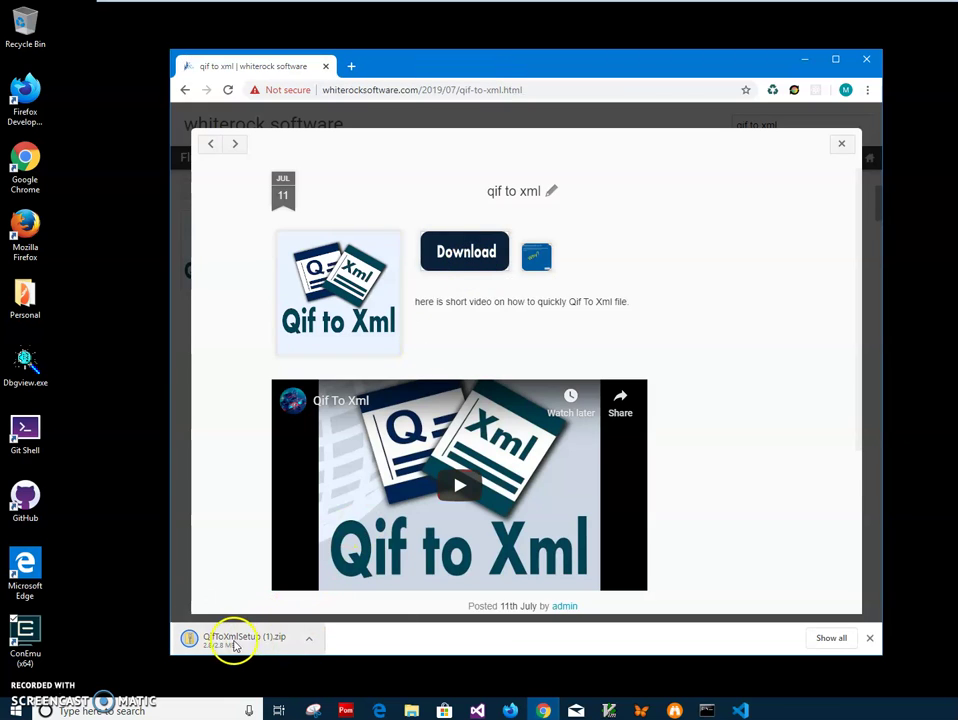
pyautogui.click(231, 637)
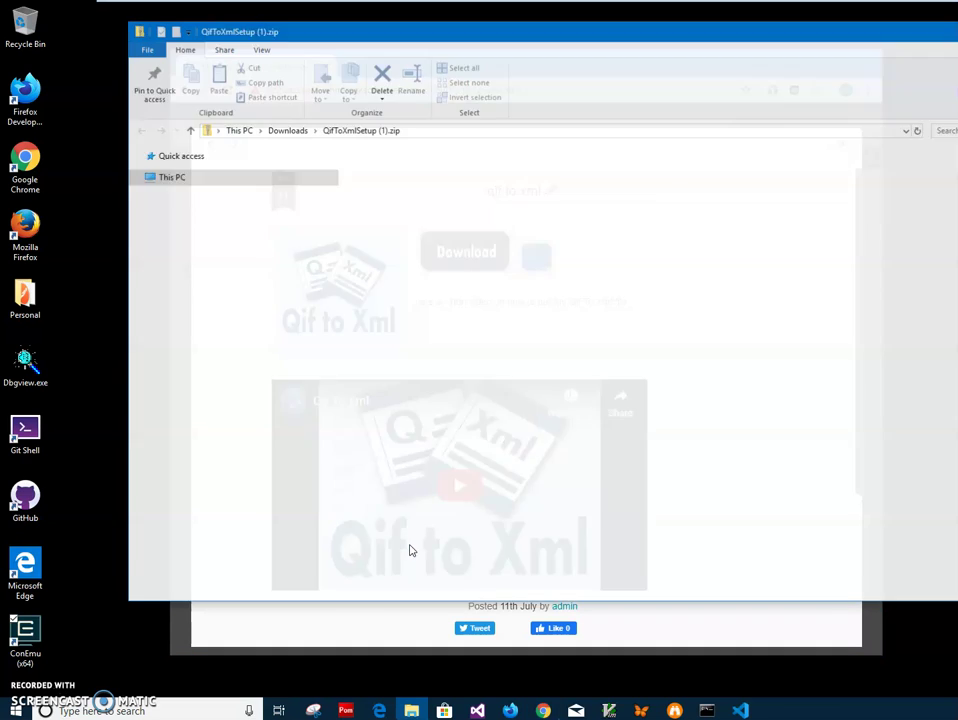
pyautogui.click(407, 171)
pyautogui.doubleClick(407, 174)
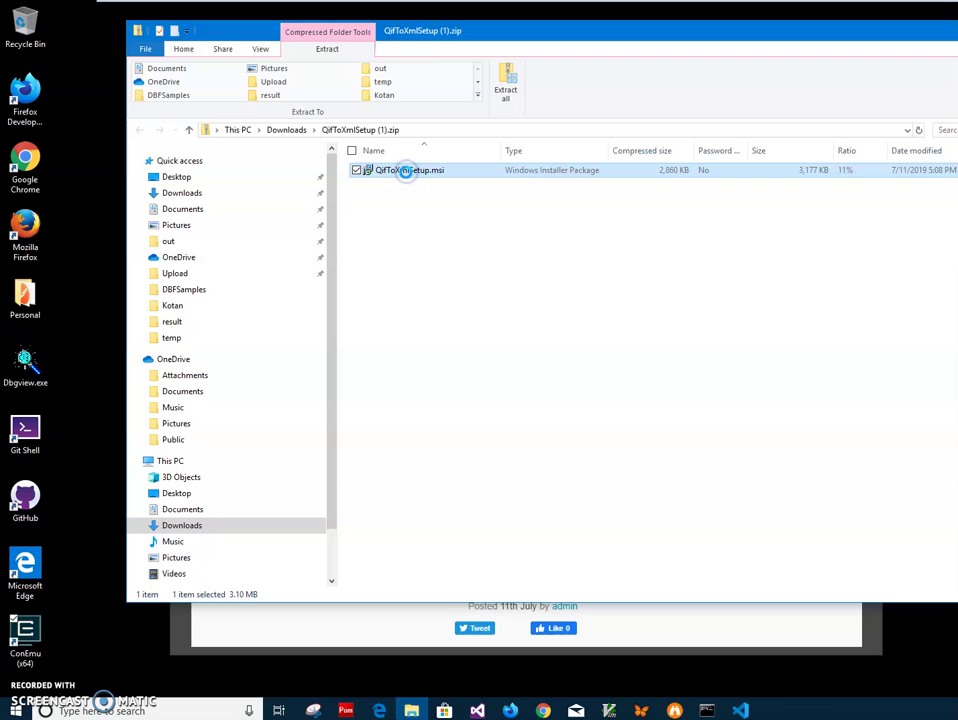
# Step: Check the installer's publisher in the SmartScreen details and allow QifToXmlSetup.msi to run anyway
pyautogui.click(540, 271)
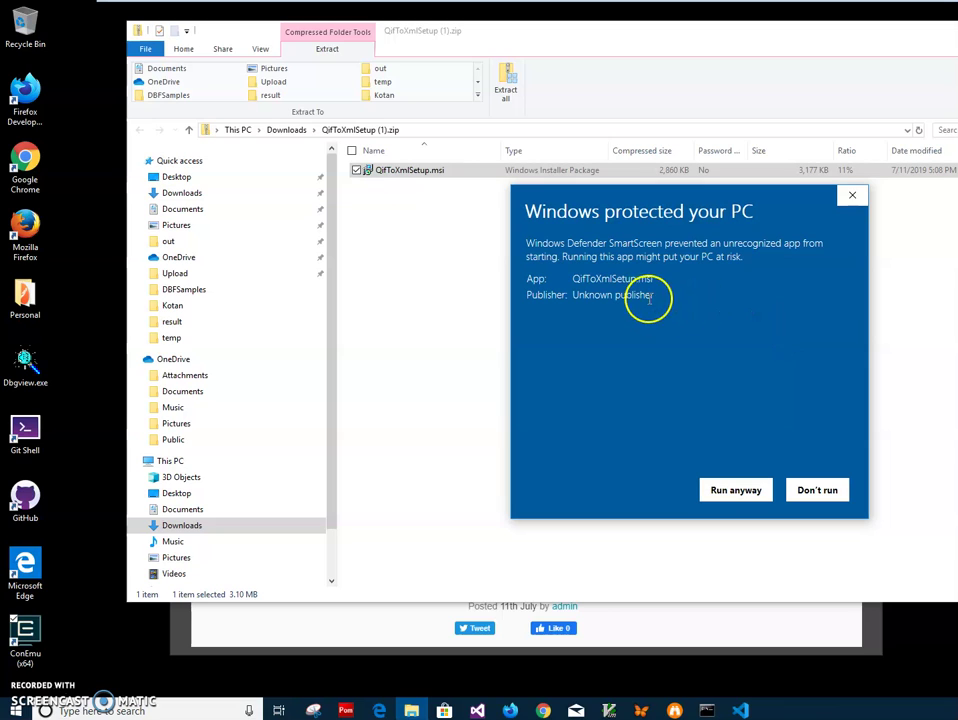
pyautogui.moveTo(657, 297); pyautogui.dragTo(552, 314)
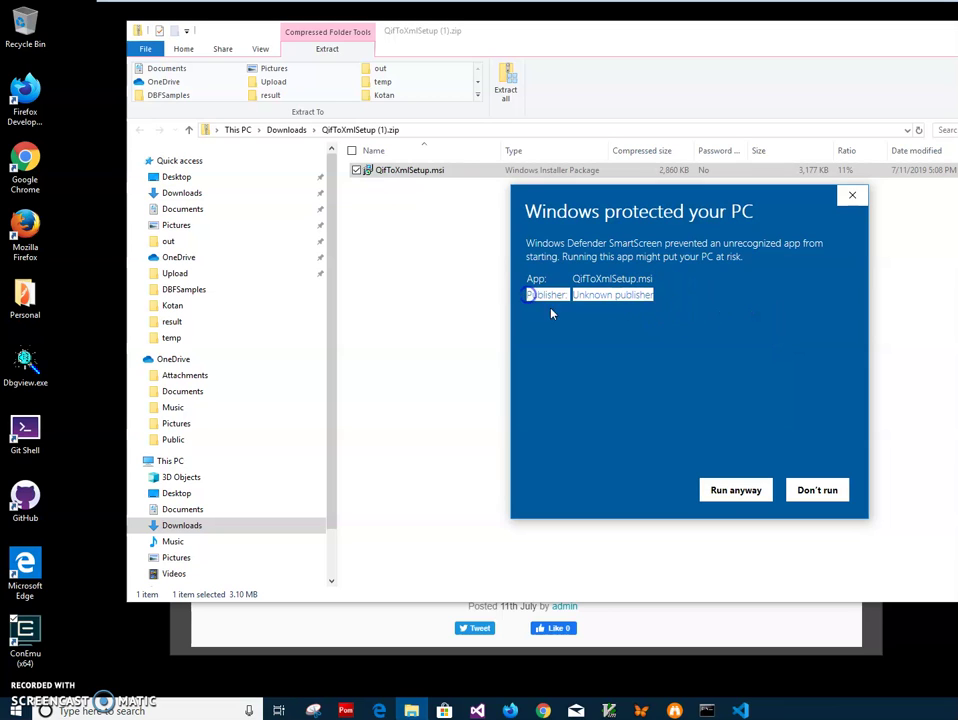
pyautogui.click(560, 314)
pyautogui.click(727, 491)
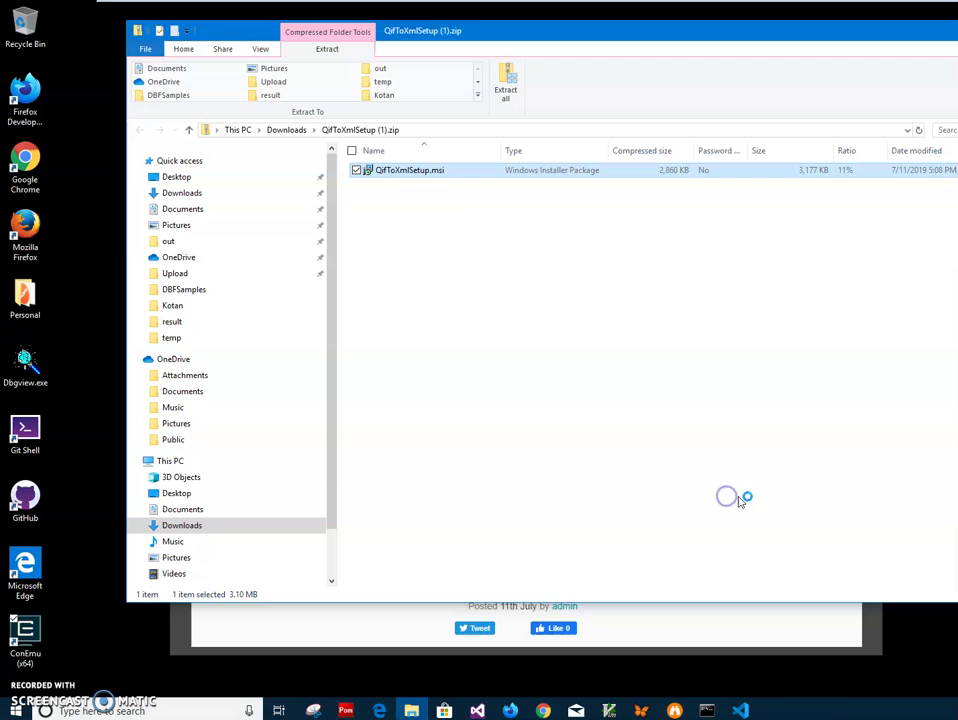
# Step: Install QifToXml in the default folder, allow the installer to change the device, and finish the setup wizard
pyautogui.click(716, 459)
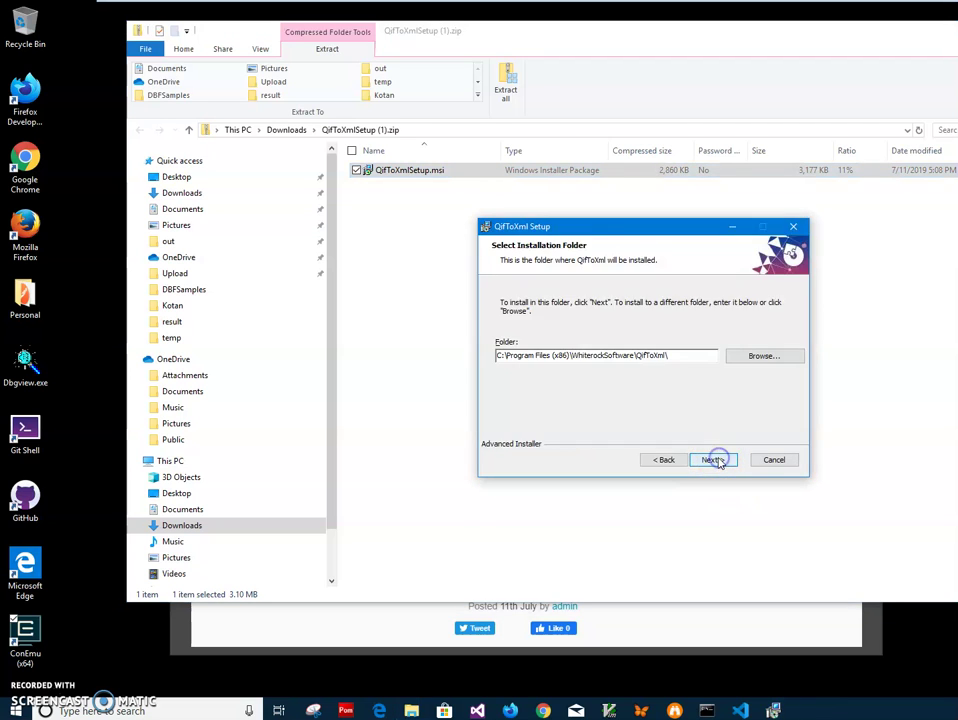
pyautogui.click(716, 459)
pyautogui.click(716, 459)
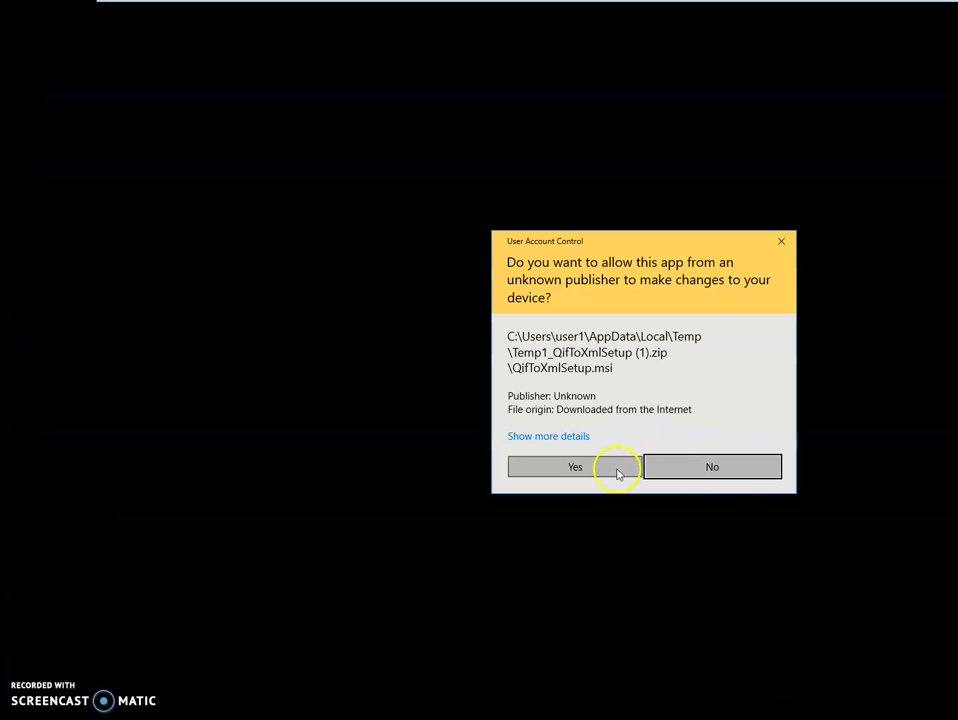
pyautogui.click(613, 472)
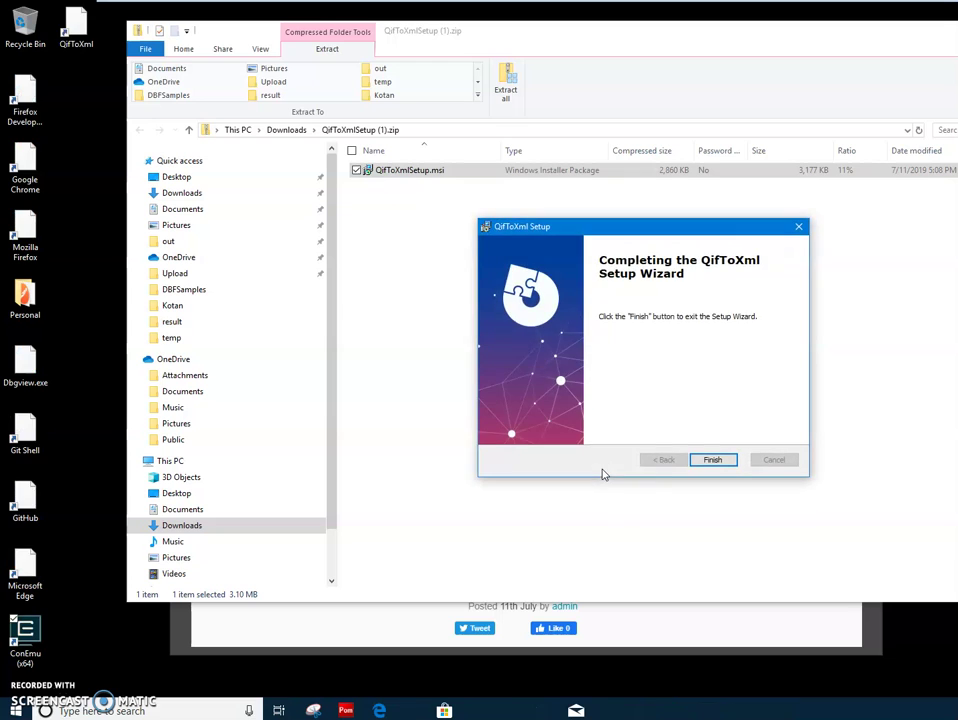
pyautogui.click(713, 462)
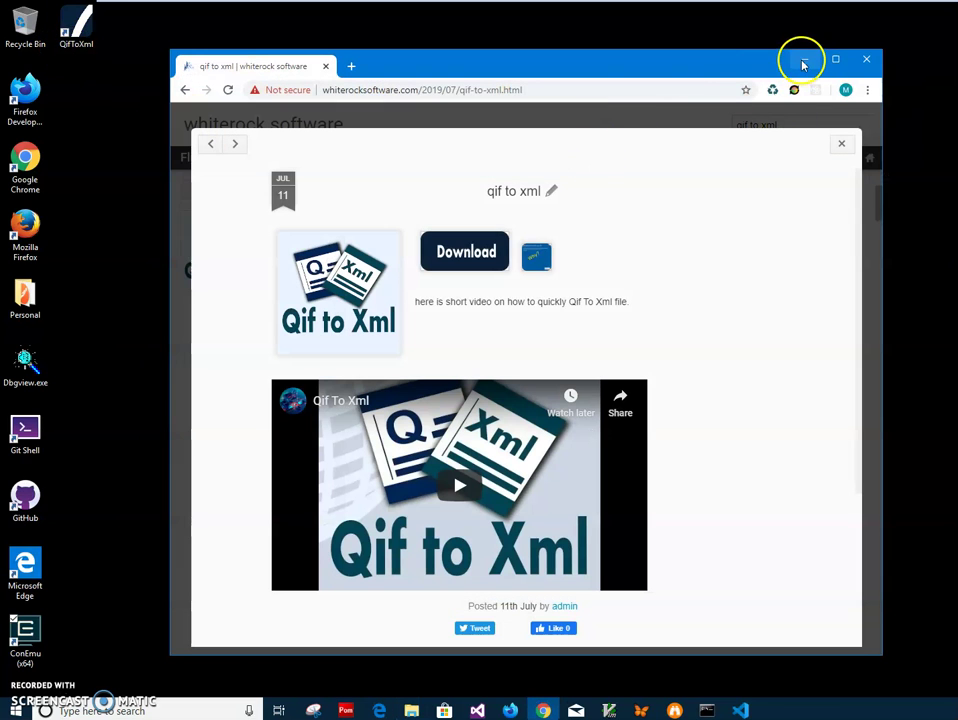
# Step: Minimize the browser, start QifToXml from the desktop and move its window nearer the middle of the screen
pyautogui.click(799, 59)
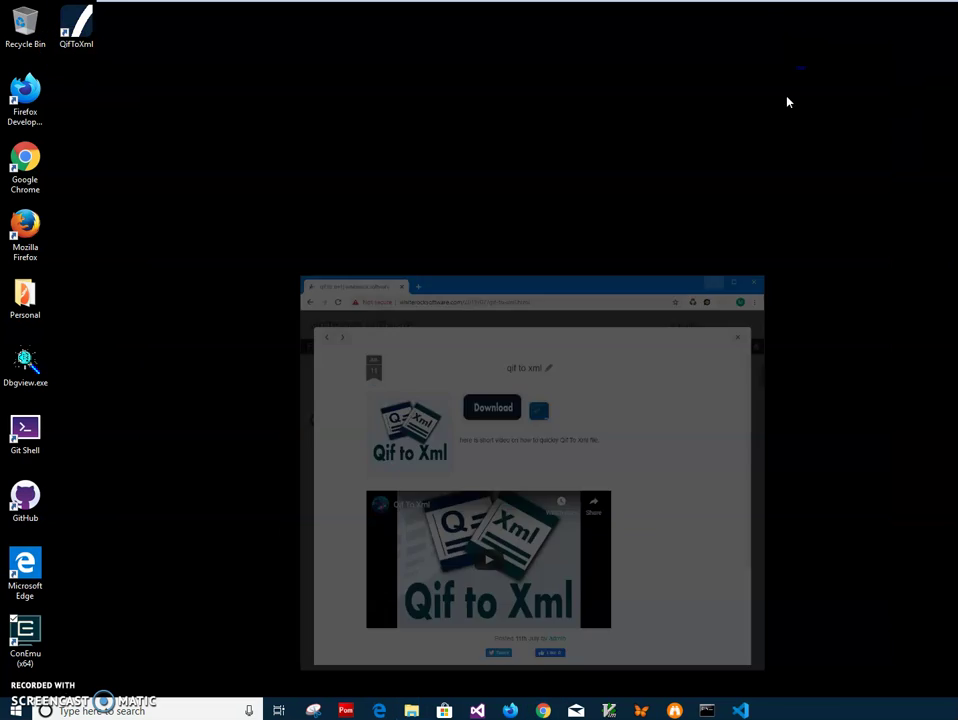
pyautogui.doubleClick(83, 35)
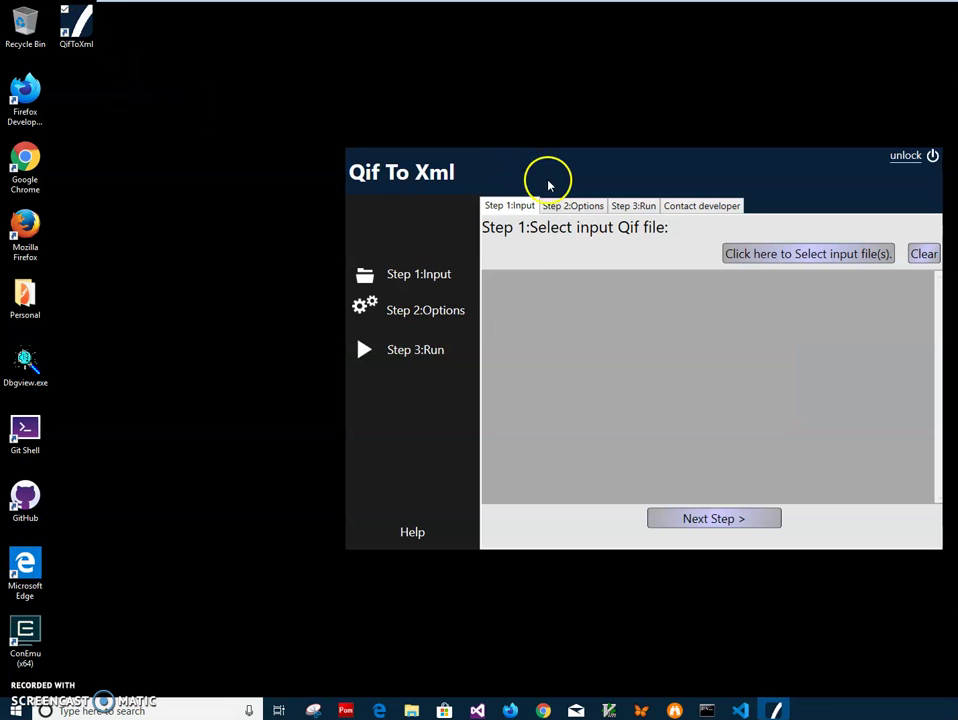
pyautogui.moveTo(548, 185); pyautogui.dragTo(432, 167)
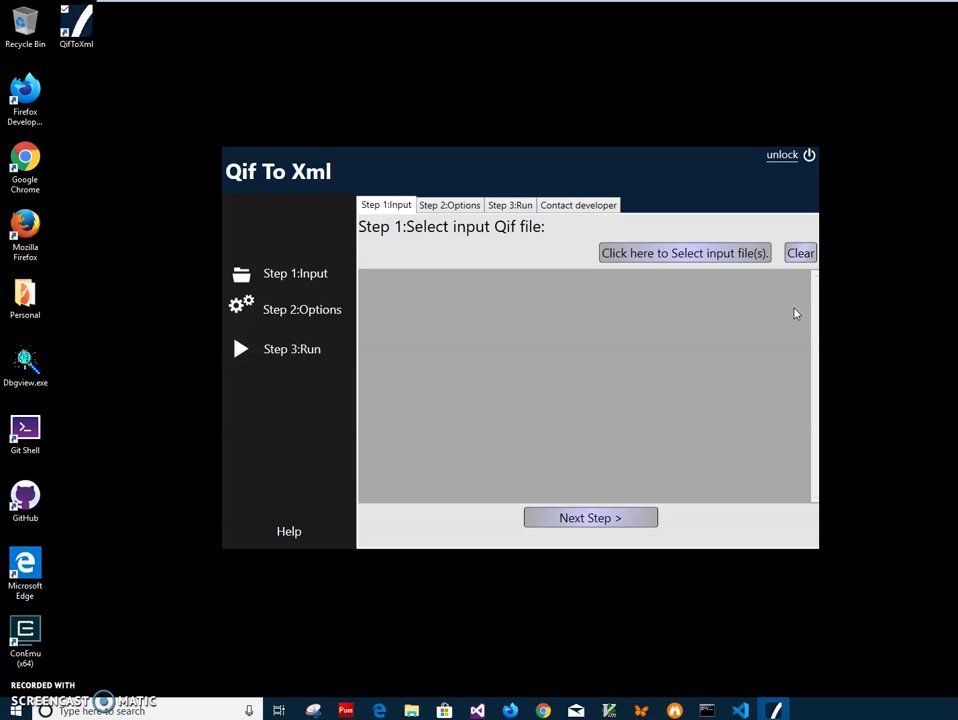
# Step: Follow the license link in the application's unlock dialog and review the One User License checkout form
pyautogui.click(778, 155)
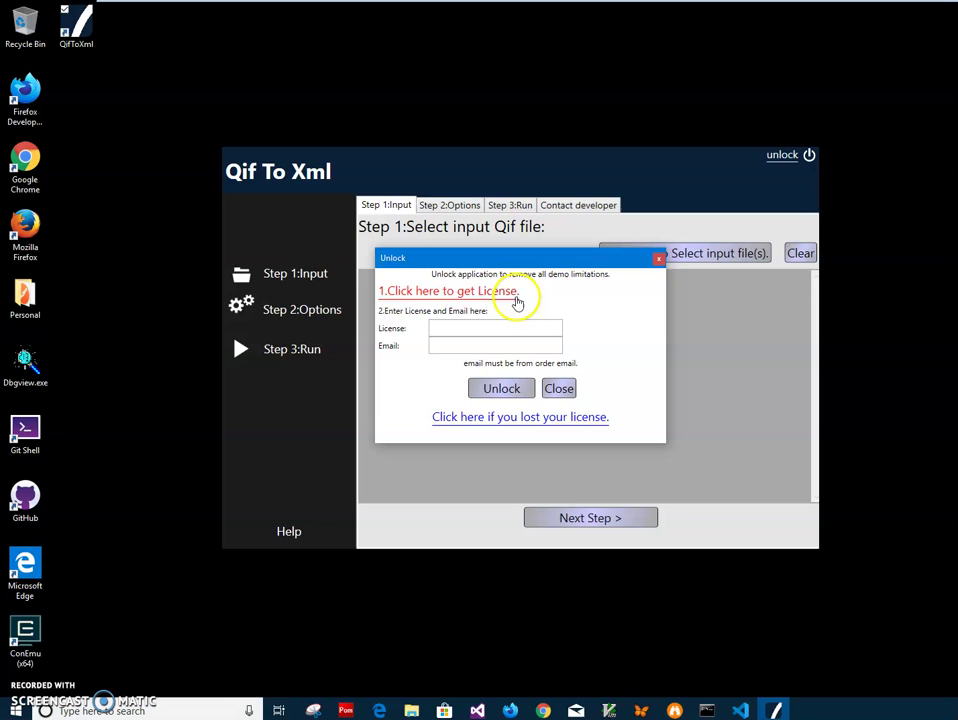
pyautogui.click(423, 298)
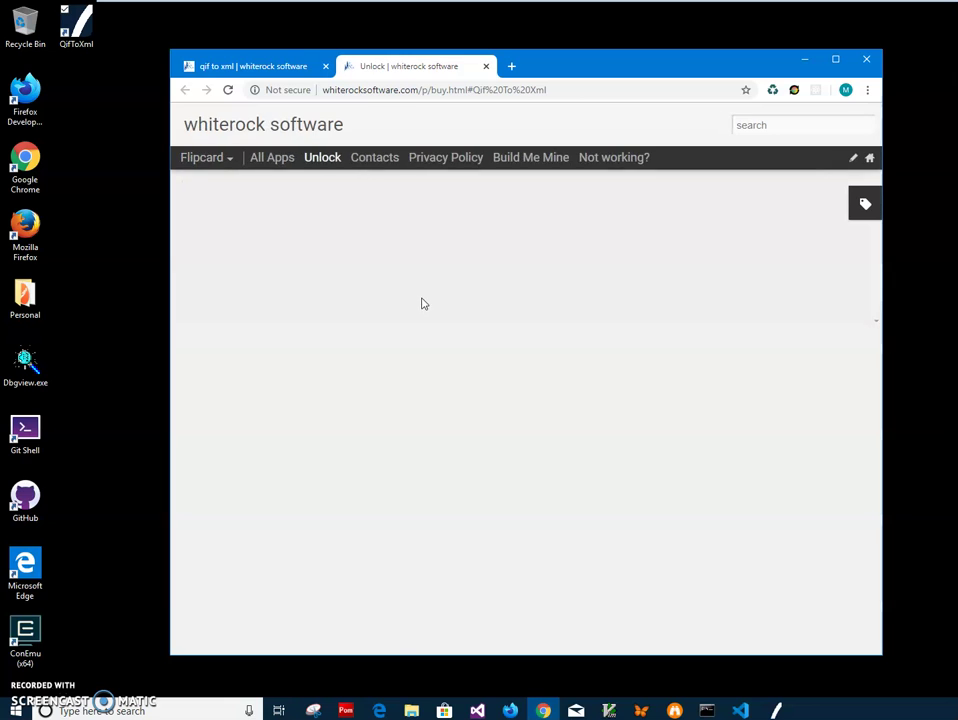
pyautogui.click(500, 388)
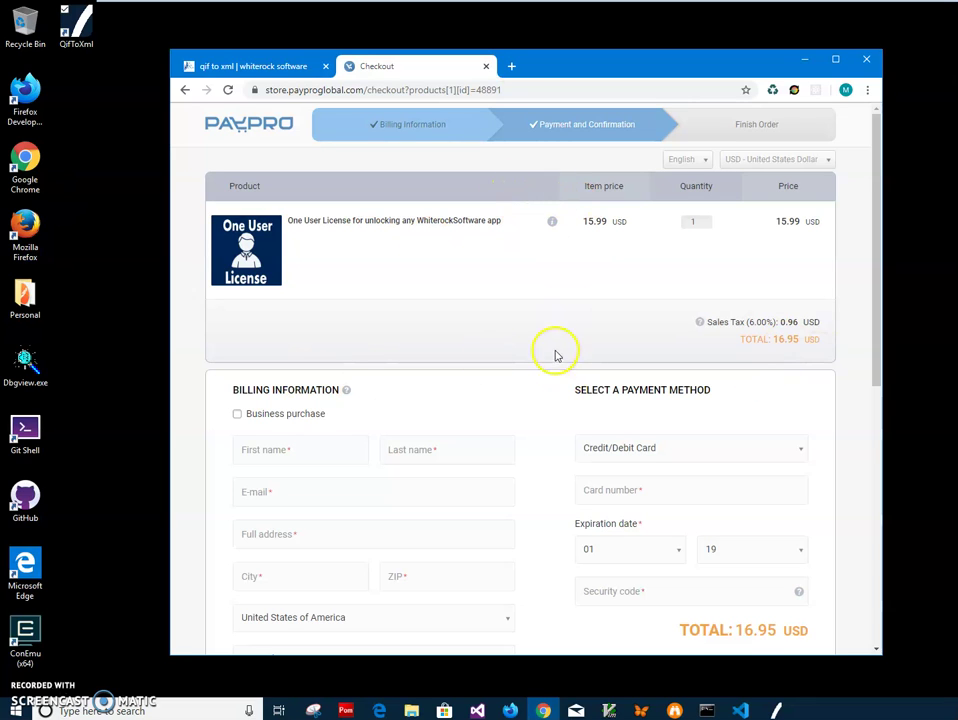
pyautogui.scroll(-2, 545, 342)
pyautogui.scroll(-2, 545, 342)
pyautogui.scroll(-4, 545, 342)
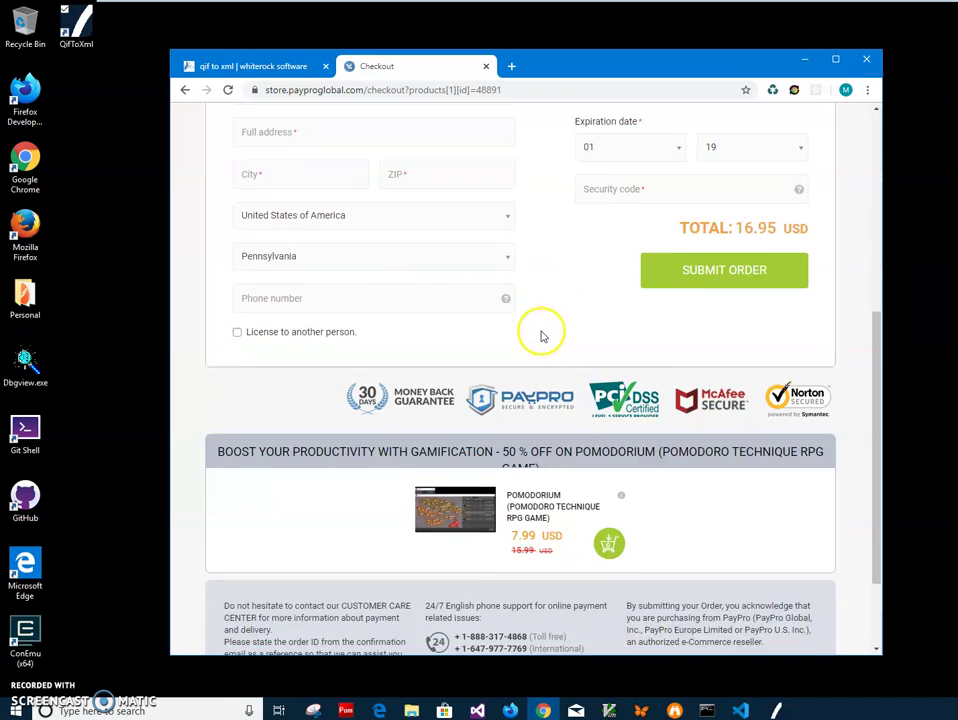
pyautogui.scroll(7, 543, 337)
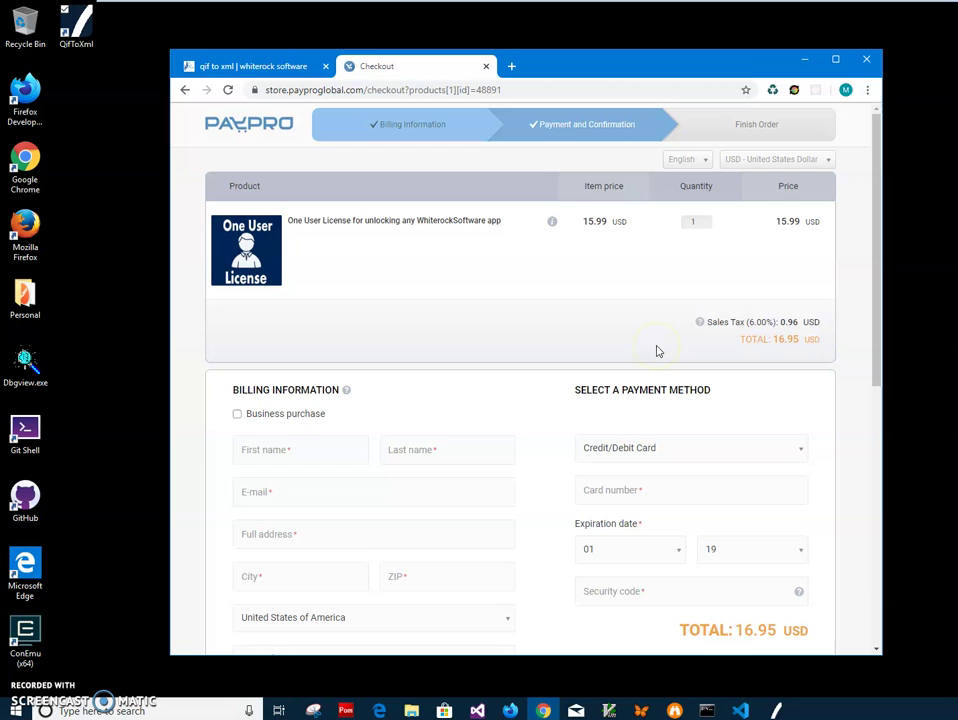
pyautogui.scroll(-6, 567, 325)
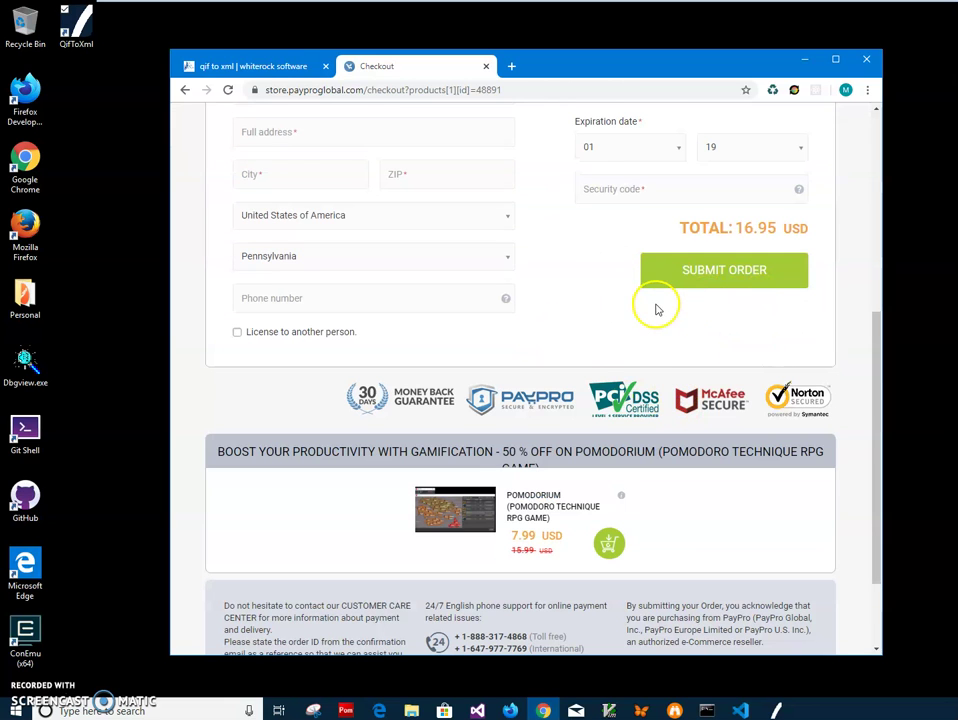
pyautogui.scroll(2, 655, 322)
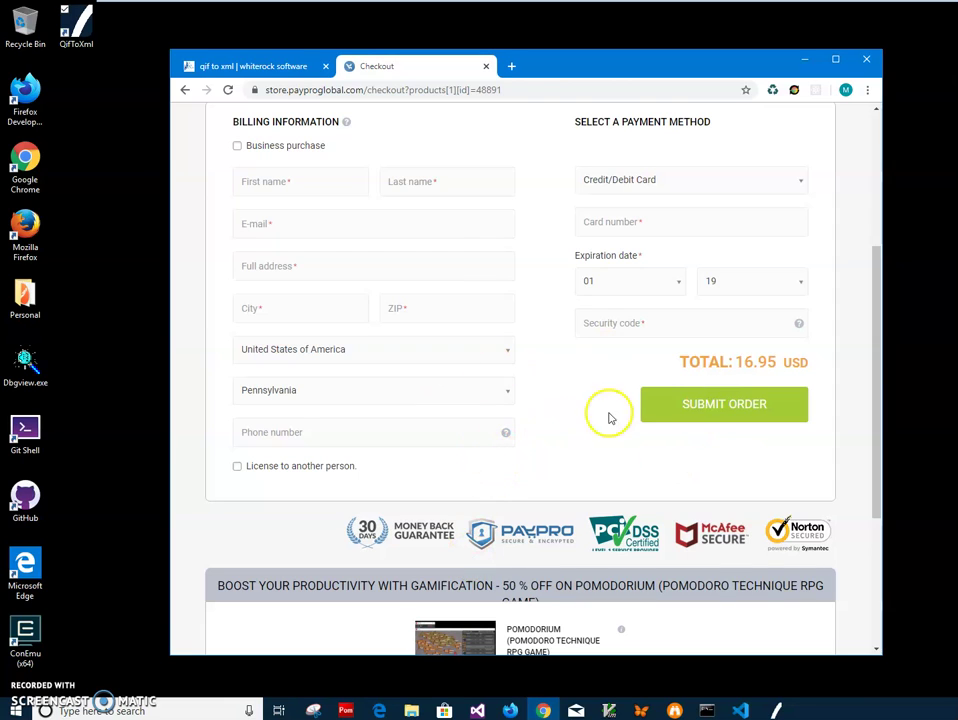
# Step: Switch to Qif To Xml and try to unlock it with the License and Email fields left empty
pyautogui.moveTo(778, 707)
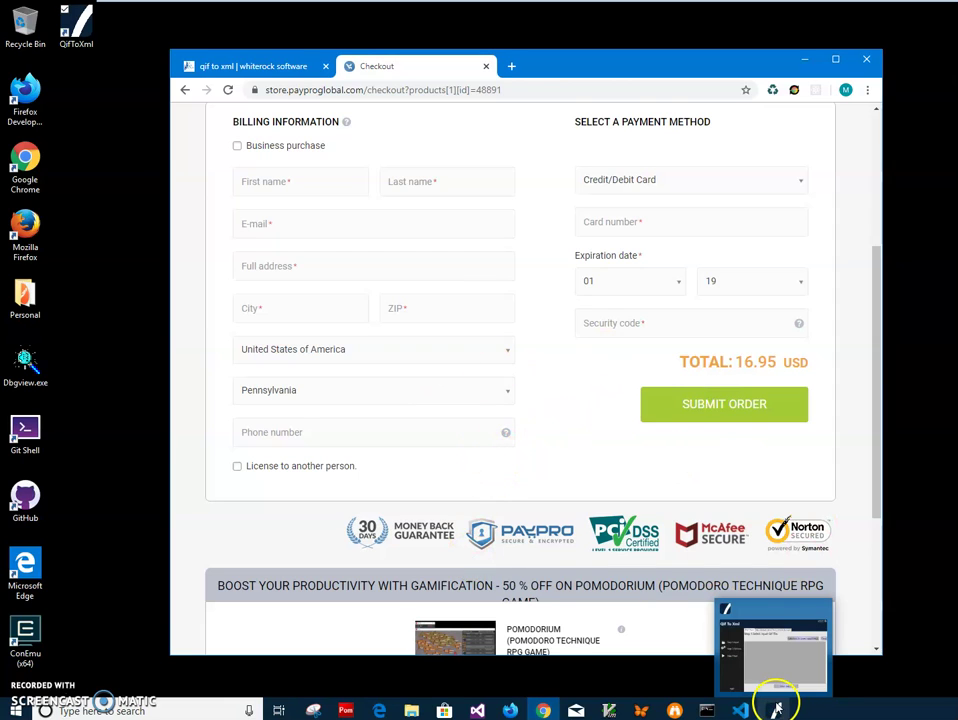
pyautogui.click(778, 707)
pyautogui.click(438, 329)
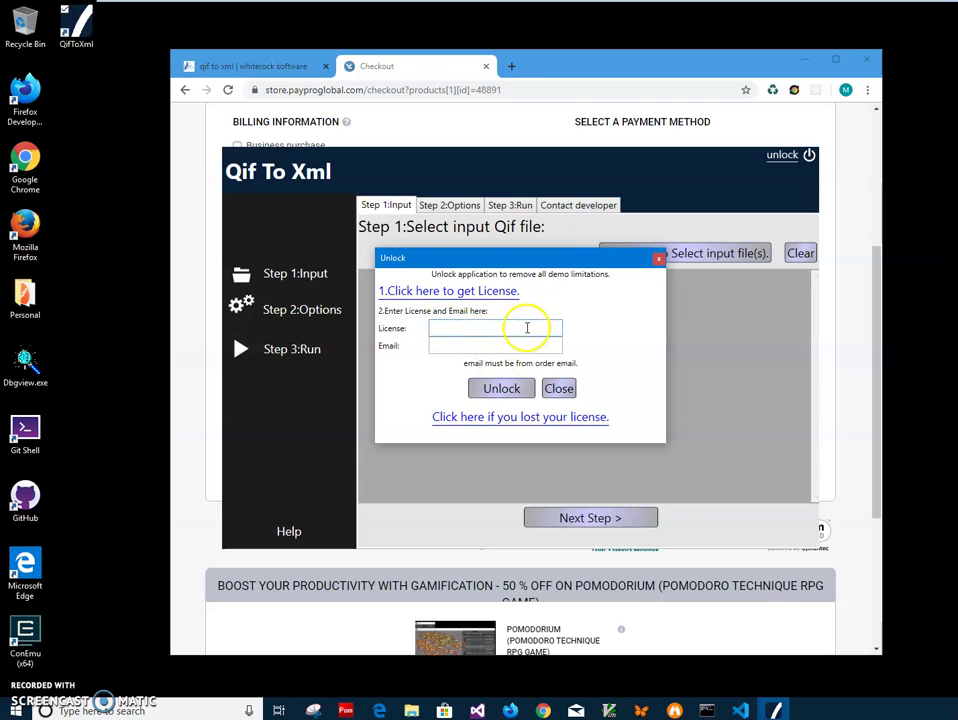
pyautogui.click(430, 328)
pyautogui.click(438, 344)
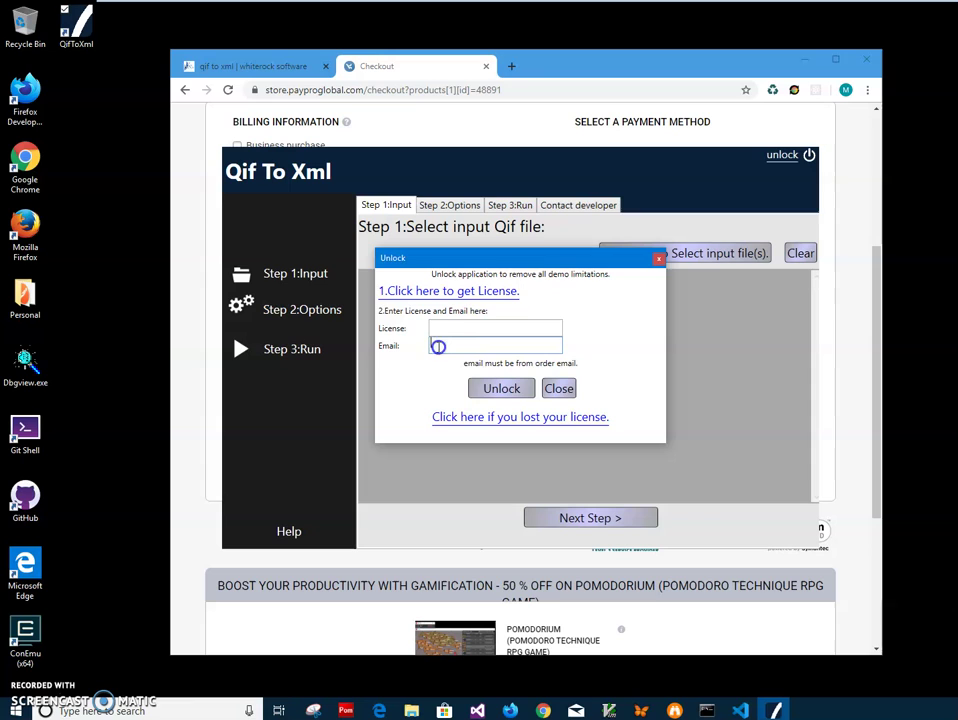
pyautogui.click(492, 391)
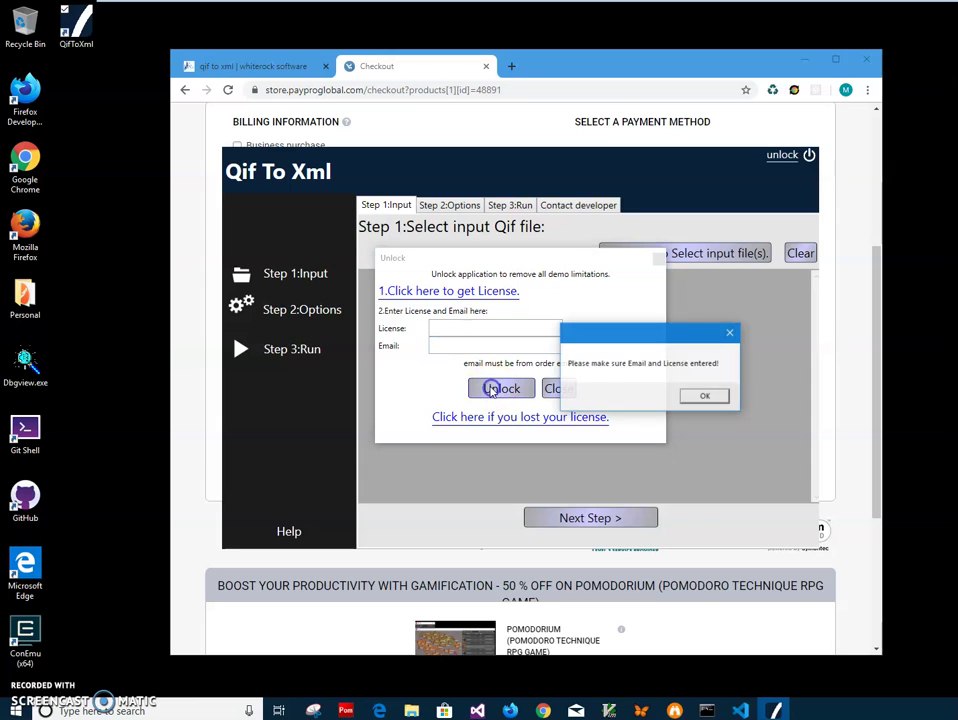
pyautogui.click(706, 396)
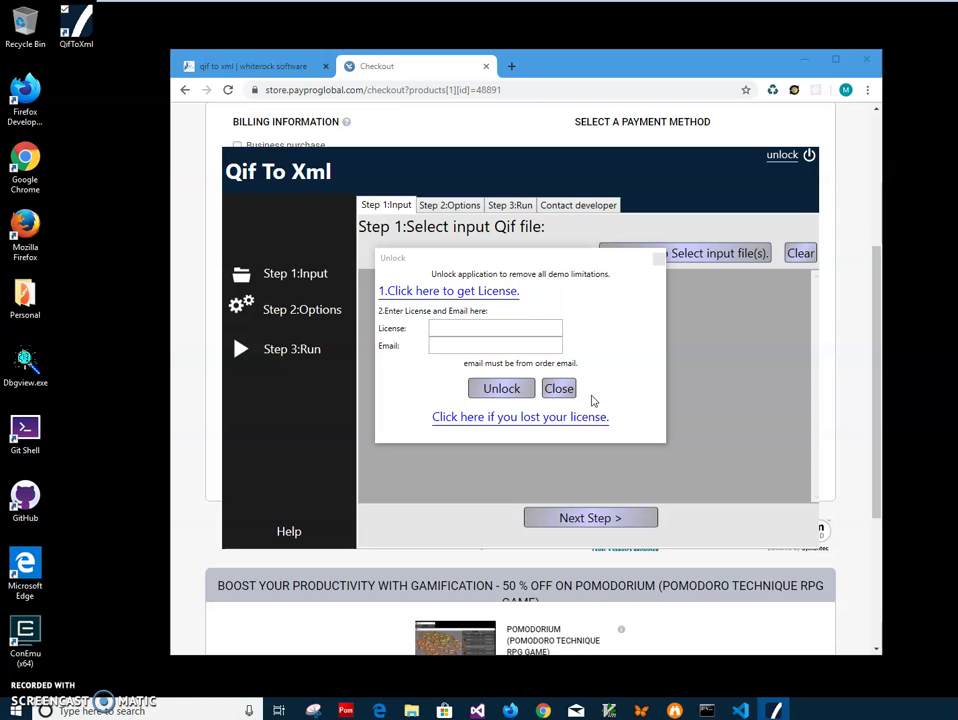
# Step: Return to the qif to xml page in Chrome, close the app post and open the site's Contacts page
pyautogui.click(802, 60)
pyautogui.click(805, 59)
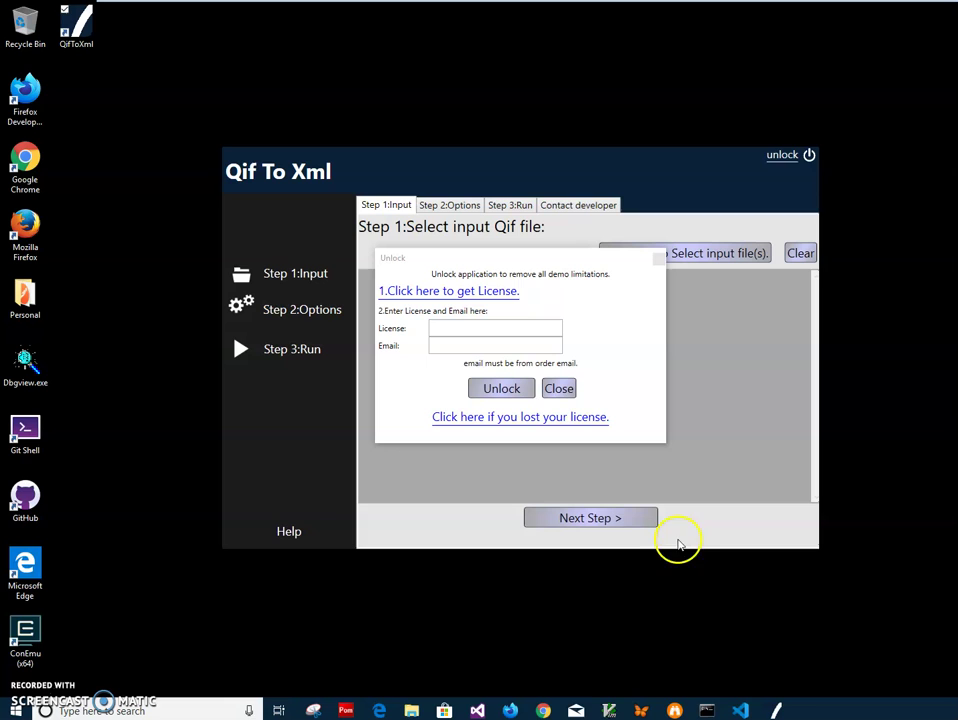
pyautogui.moveTo(545, 707)
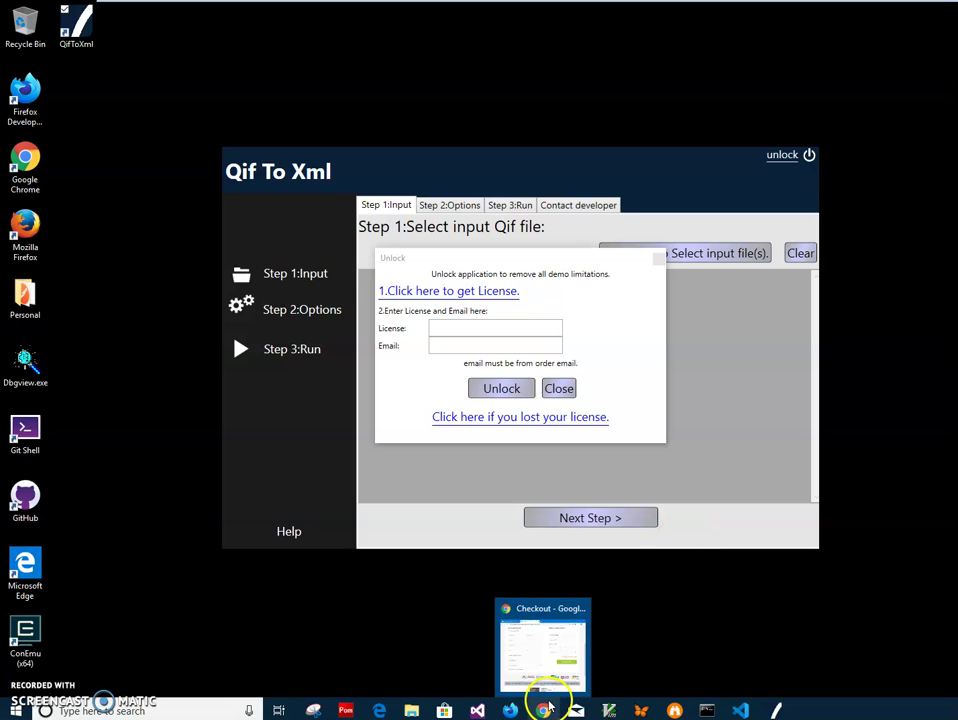
pyautogui.click(546, 707)
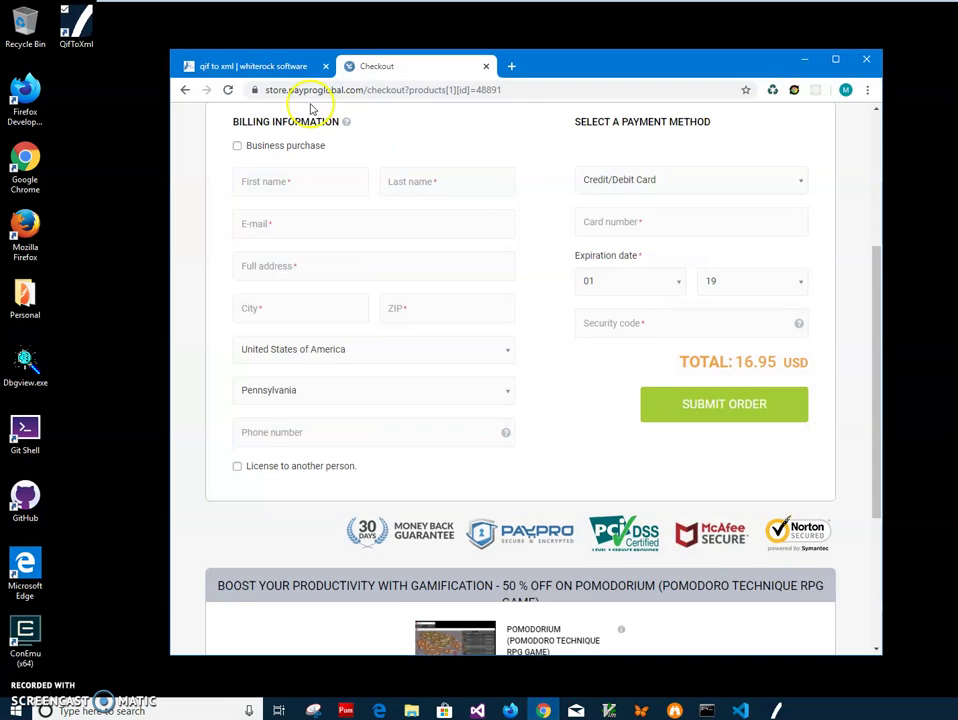
pyautogui.click(255, 67)
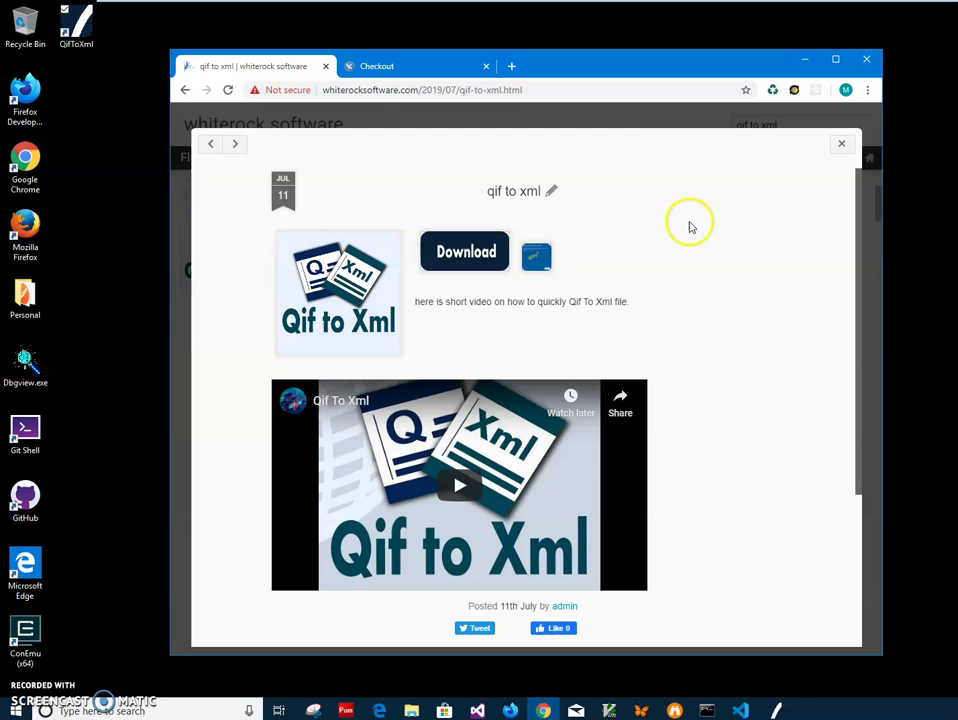
pyautogui.click(838, 148)
pyautogui.click(377, 161)
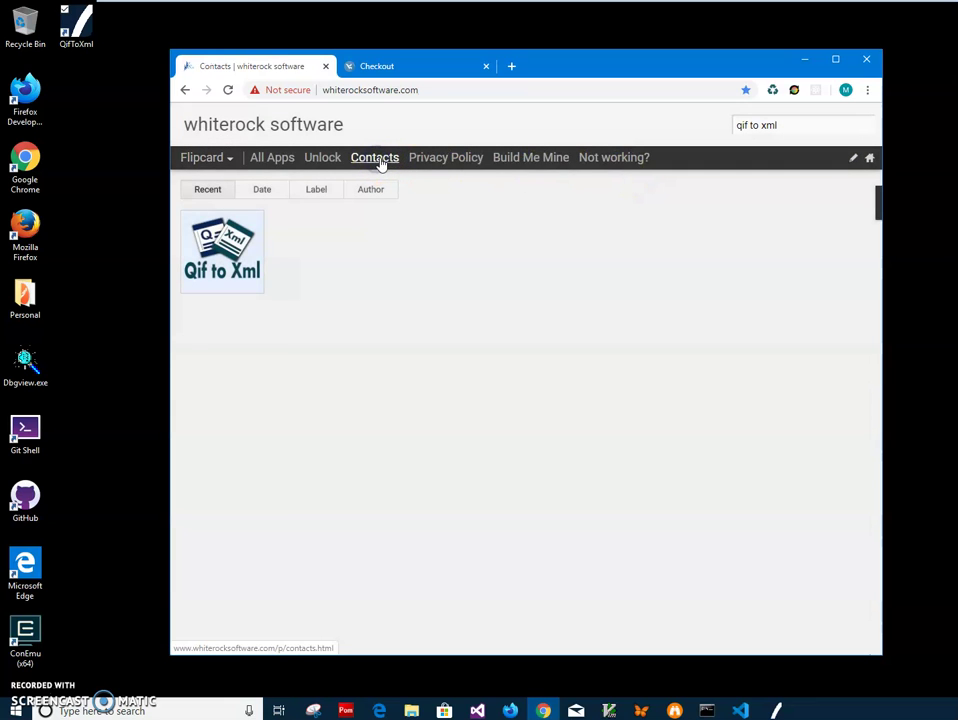